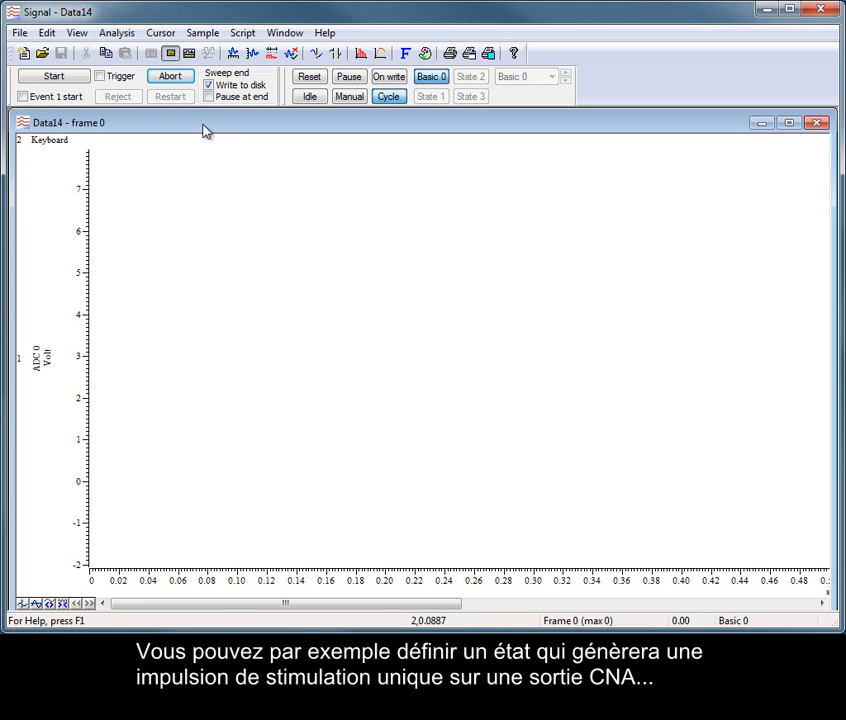
- Run a sampling session through the cycling states, finish it, and close the resulting data document
{"action": "left_click", "coordinate": [79, 78]}
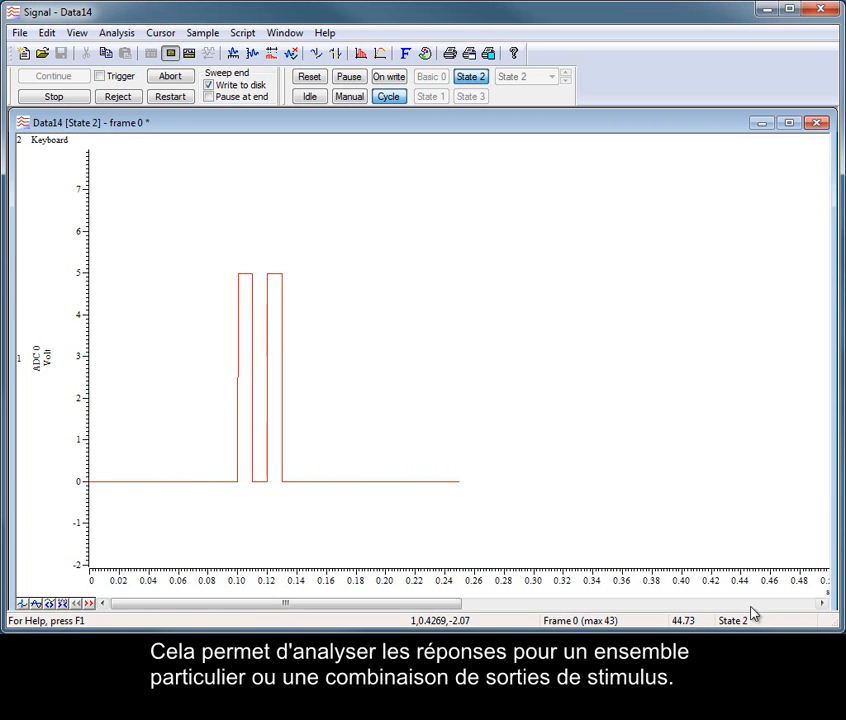
{"action": "left_click", "coordinate": [55, 97]}
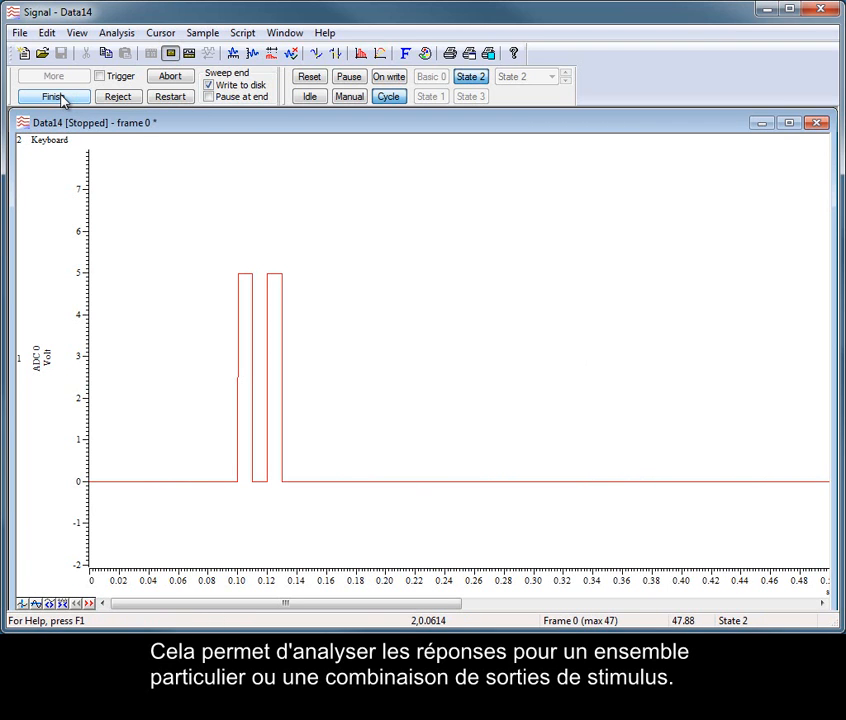
{"action": "left_click", "coordinate": [56, 97]}
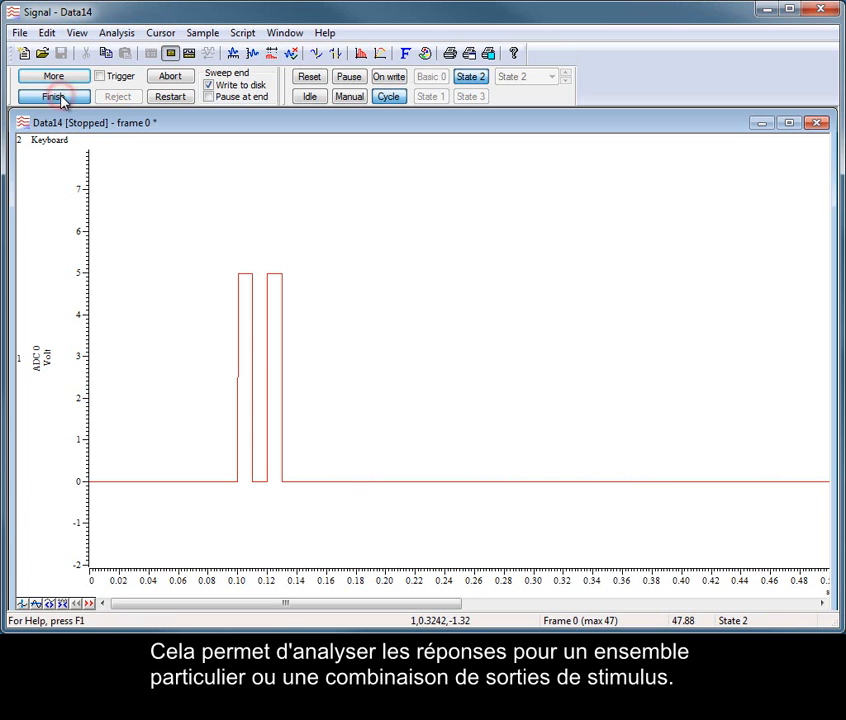
{"action": "left_click", "coordinate": [816, 123]}
{"action": "left_click", "coordinate": [415, 366]}
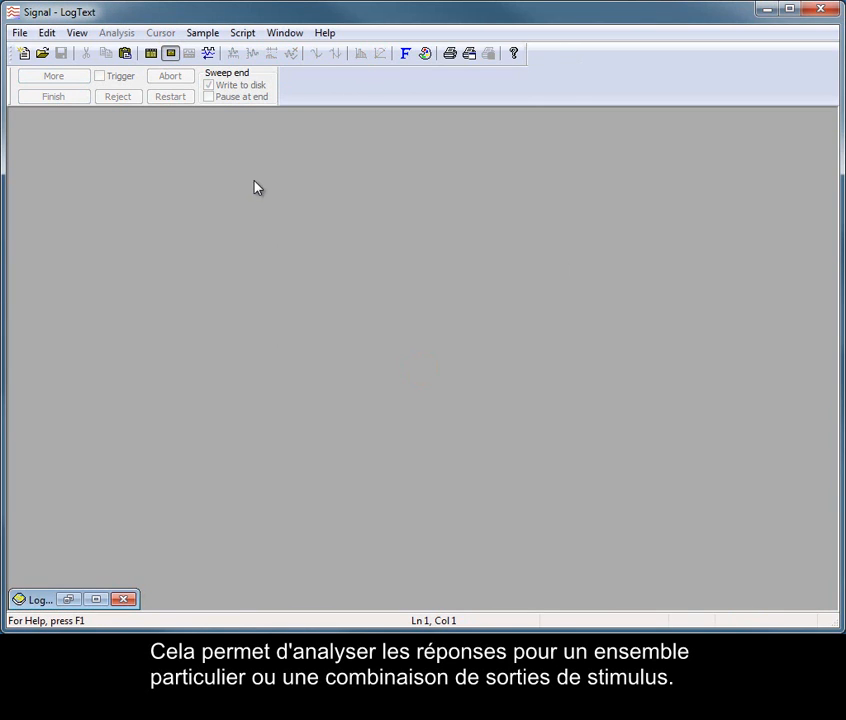
- Enable multiple frame states in the sampling configuration and set the number of extra states to 3
{"action": "left_click", "coordinate": [151, 55]}
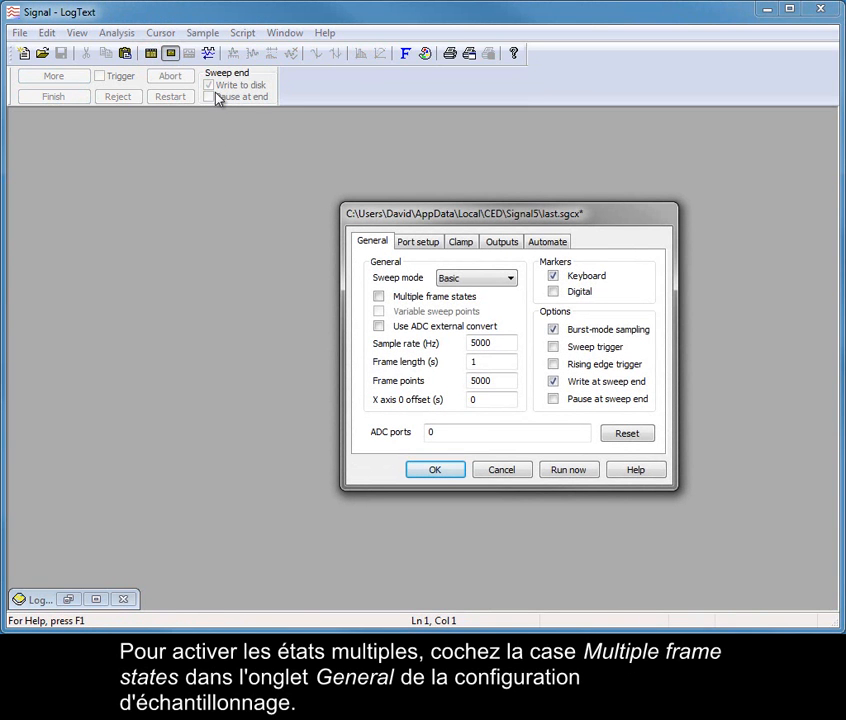
{"action": "left_click", "coordinate": [379, 297]}
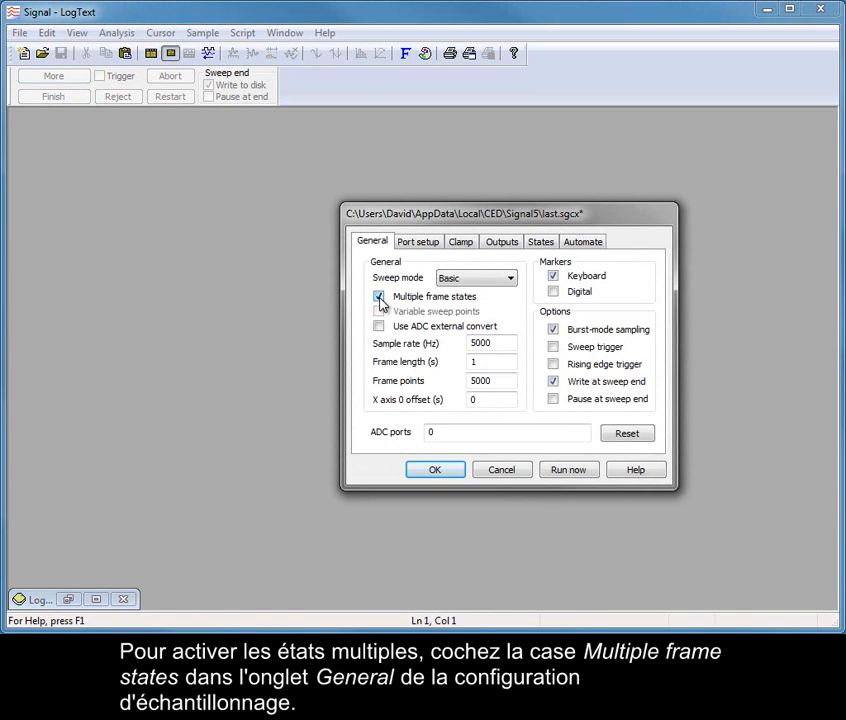
{"action": "left_click", "coordinate": [548, 252]}
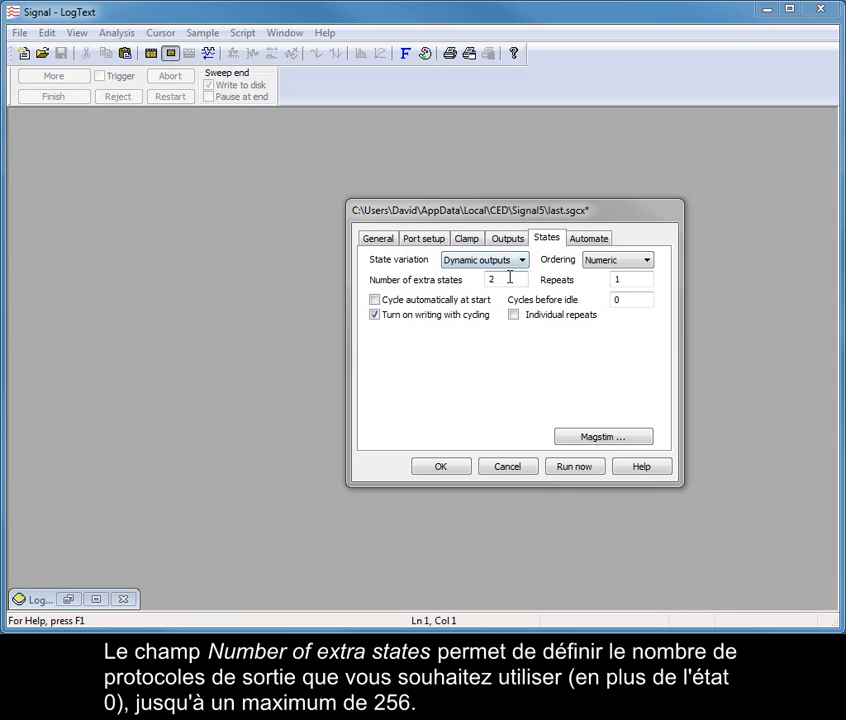
{"action": "left_click", "coordinate": [507, 277]}
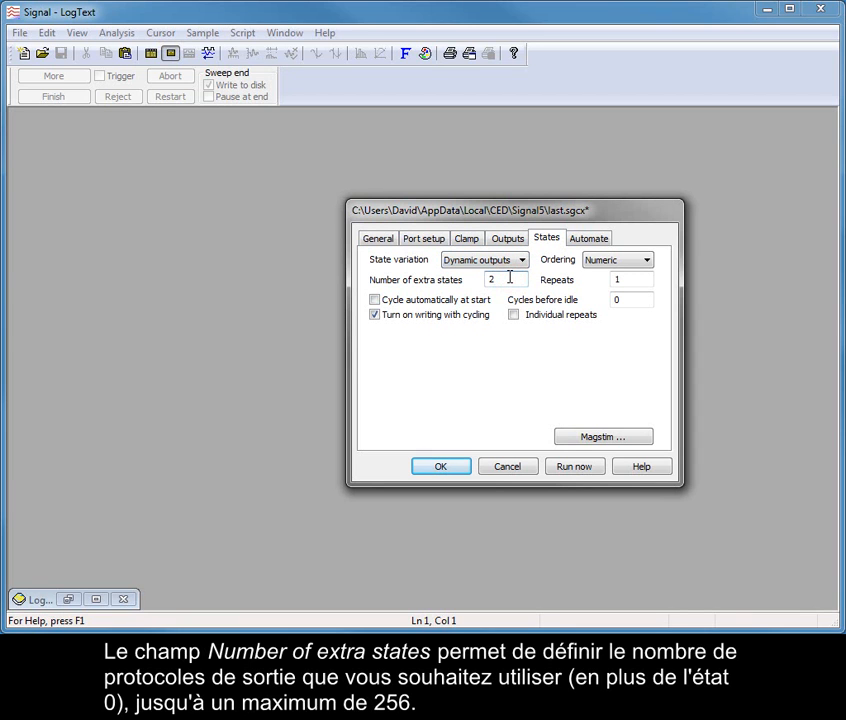
{"action": "key", "text": "BackSpace"}
{"action": "type", "text": "3"}
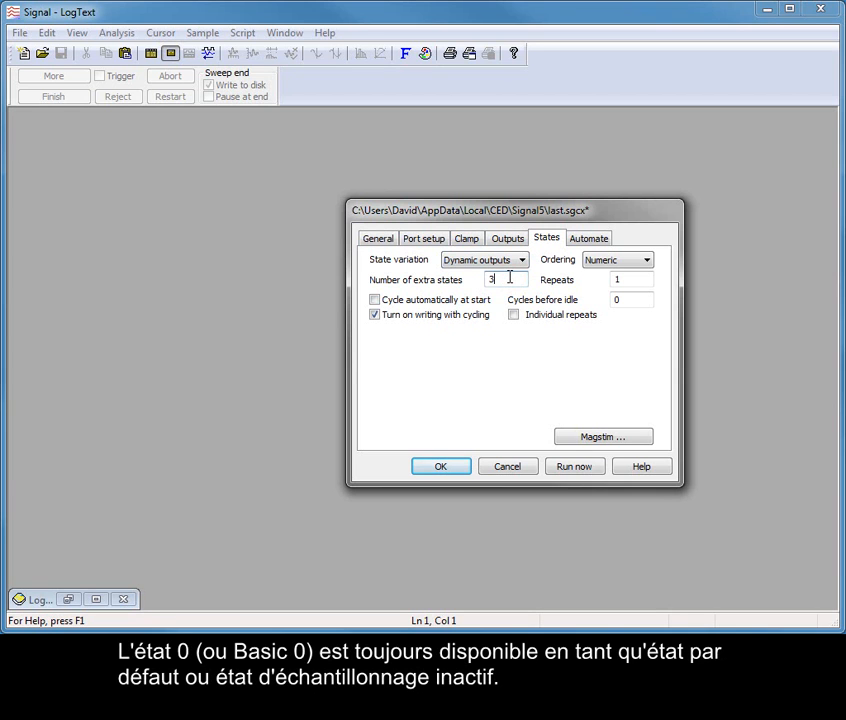
- Set the number of repeats for the states to 5
{"action": "left_click", "coordinate": [634, 283]}
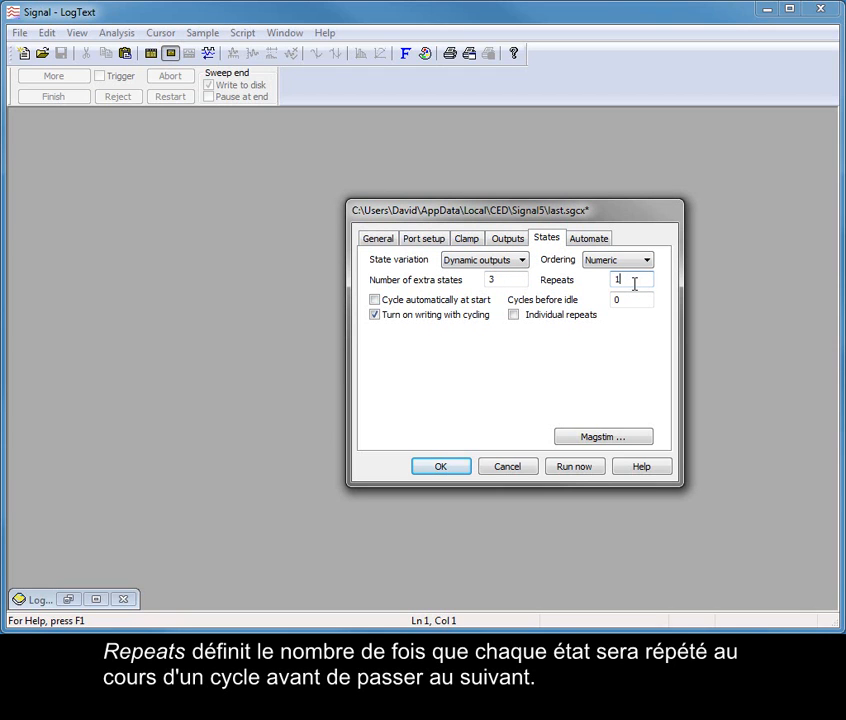
{"action": "key", "text": "BackSpace"}
{"action": "type", "text": "5"}
{"action": "left_click", "coordinate": [659, 283]}
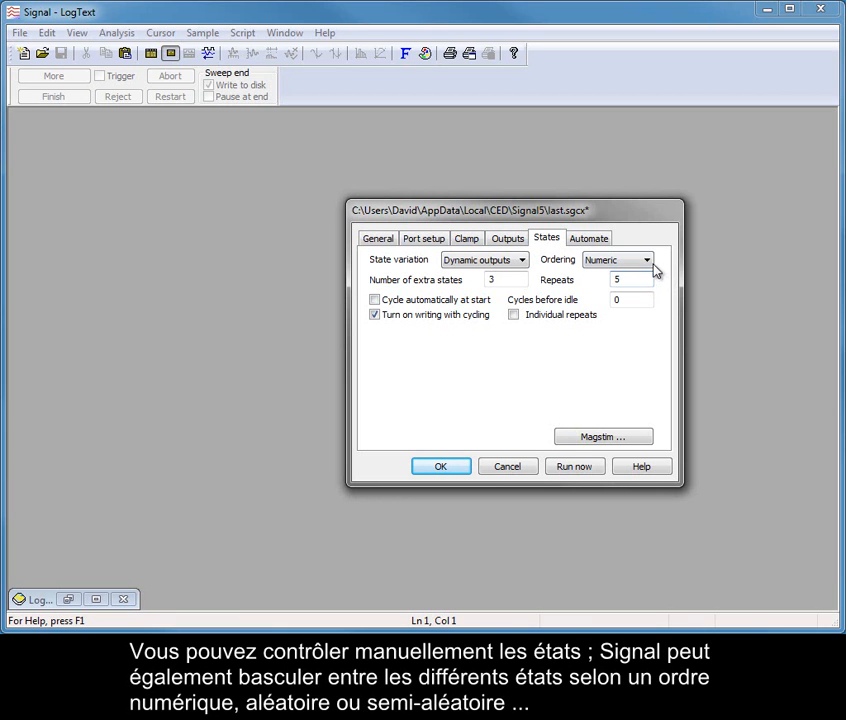
- Try the Protocol state ordering and view the settings of Protocol 1
{"action": "left_click", "coordinate": [650, 263]}
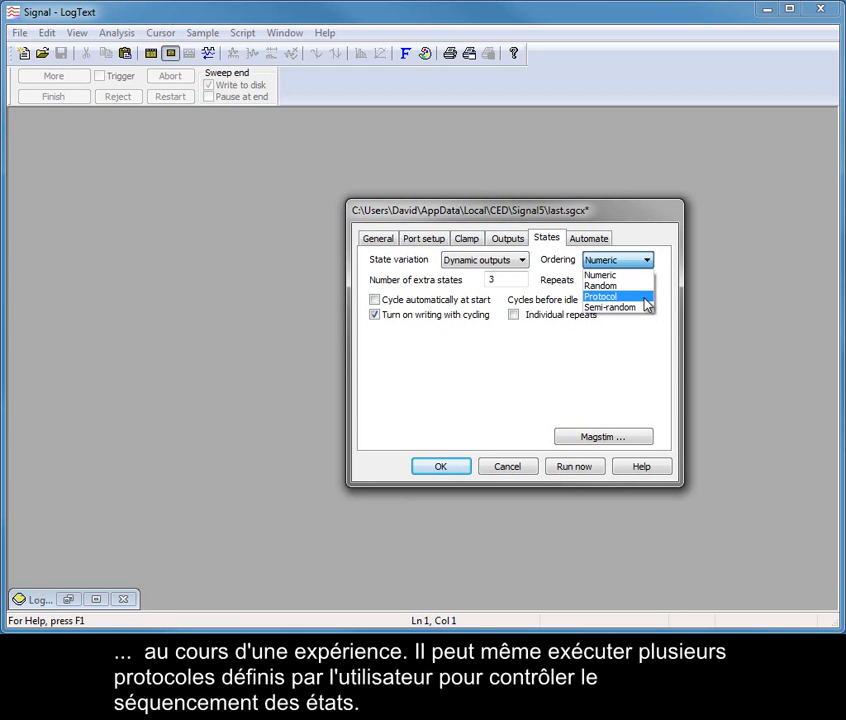
{"action": "left_click", "coordinate": [645, 297]}
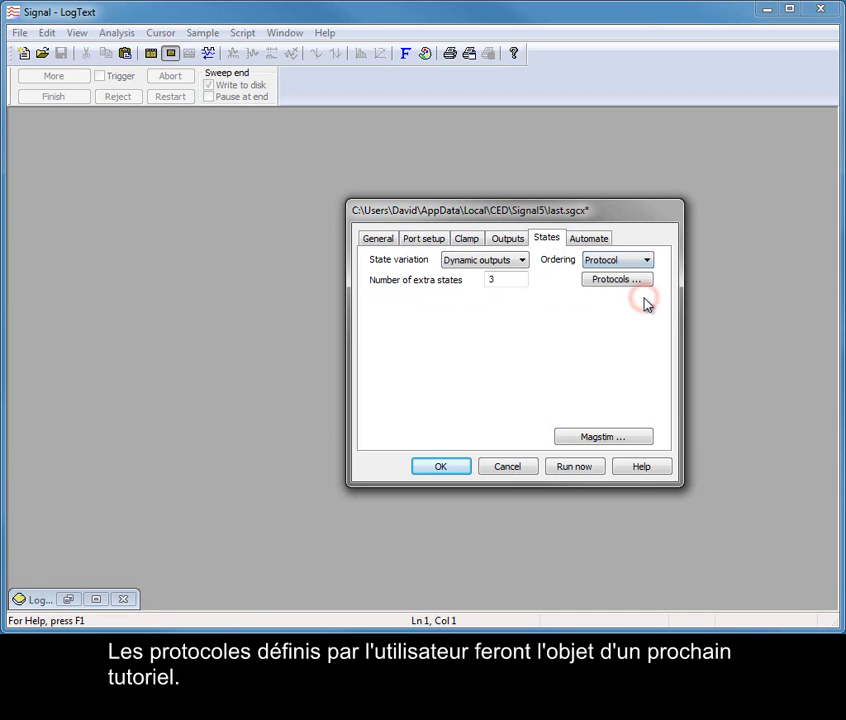
{"action": "left_click", "coordinate": [640, 284]}
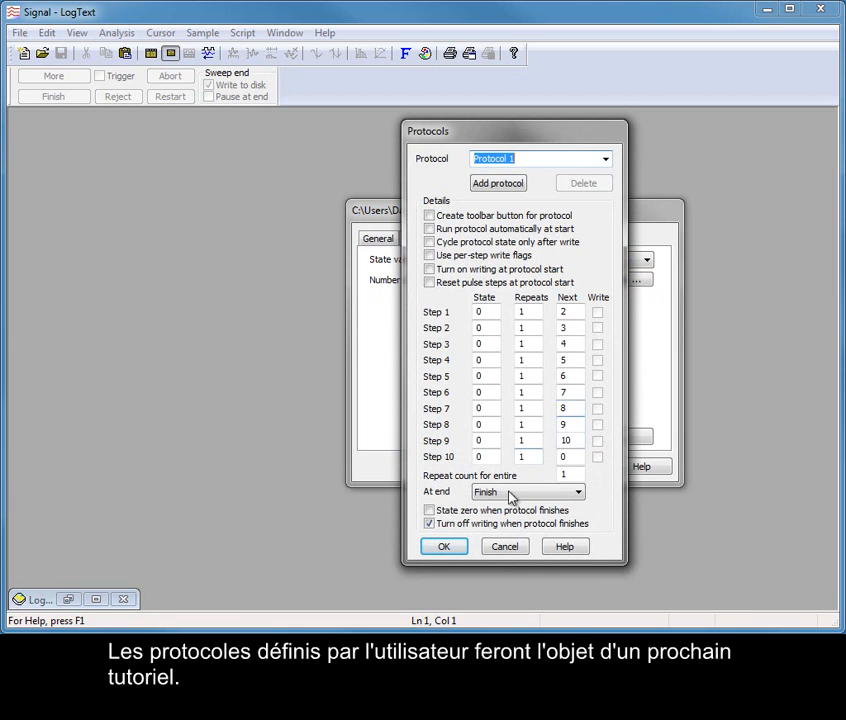
{"action": "left_click", "coordinate": [446, 548]}
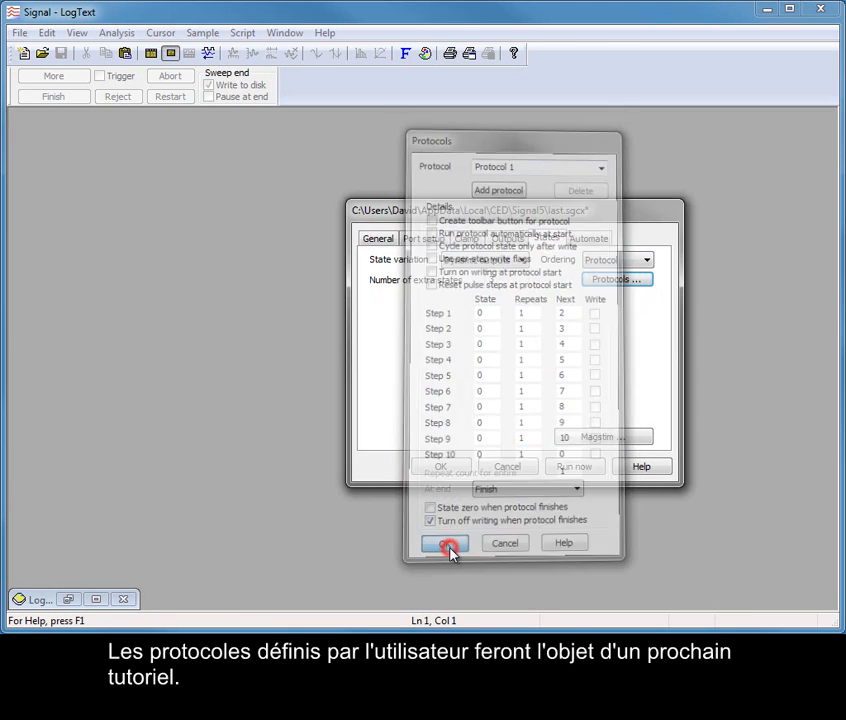
- Set the state ordering to Random, keeping cycles before idle at 0
{"action": "left_click", "coordinate": [647, 262]}
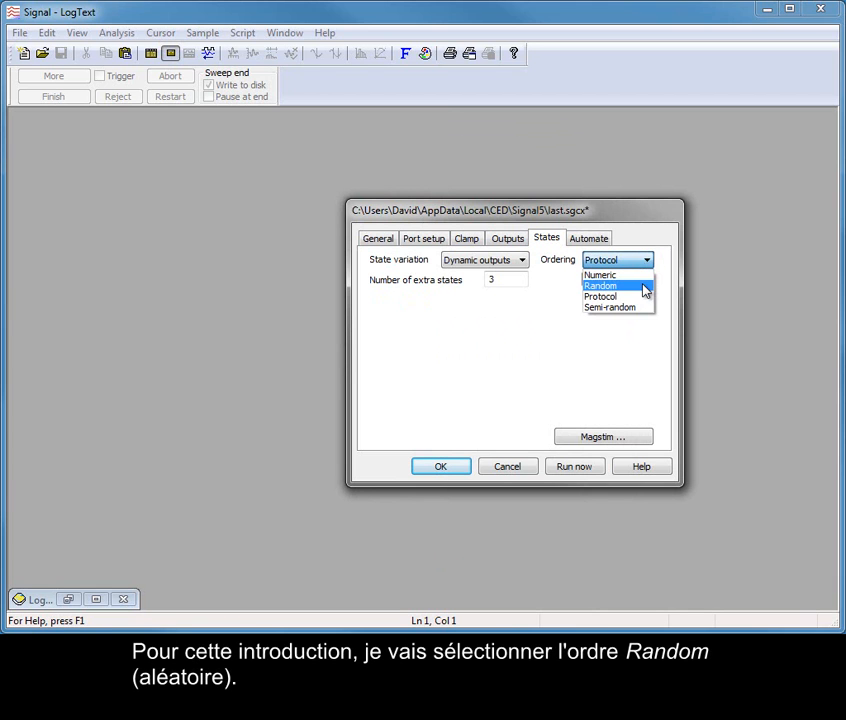
{"action": "left_click", "coordinate": [643, 286]}
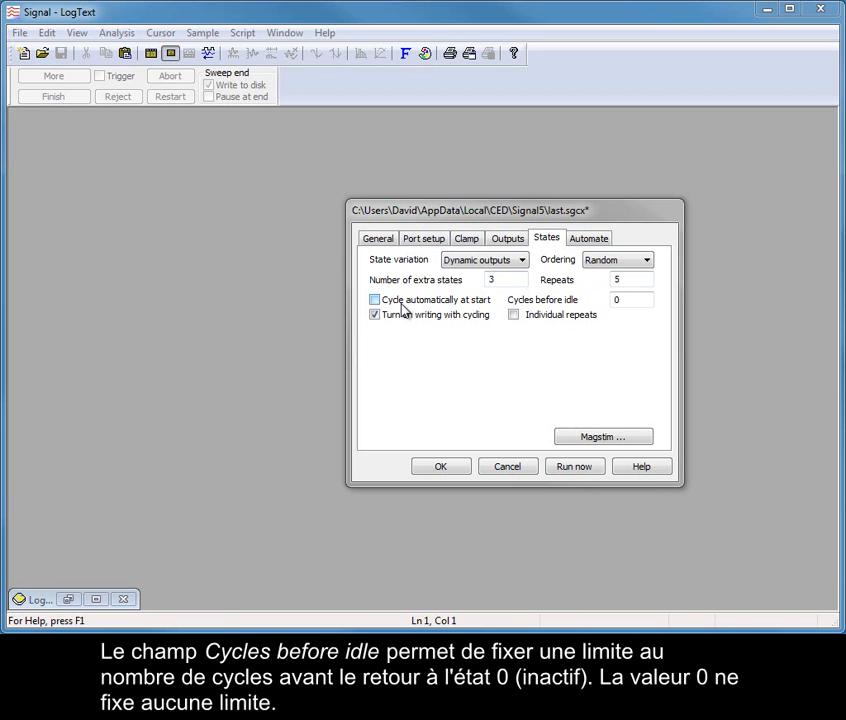
{"action": "left_click", "coordinate": [641, 299]}
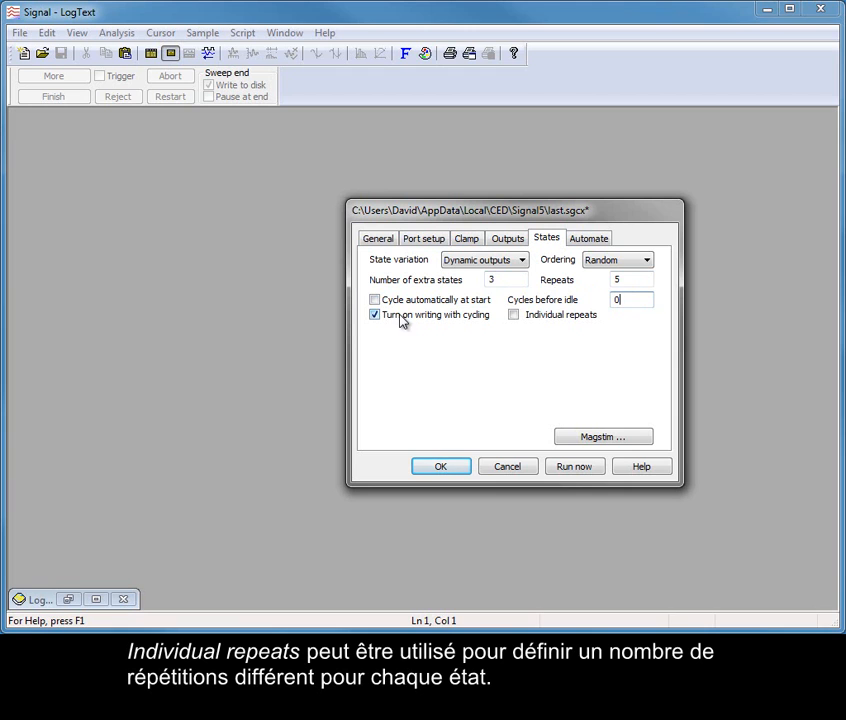
- Try the individual repeats option, view the repeats setting for state 1, and turn the option off again
{"action": "left_click", "coordinate": [536, 320]}
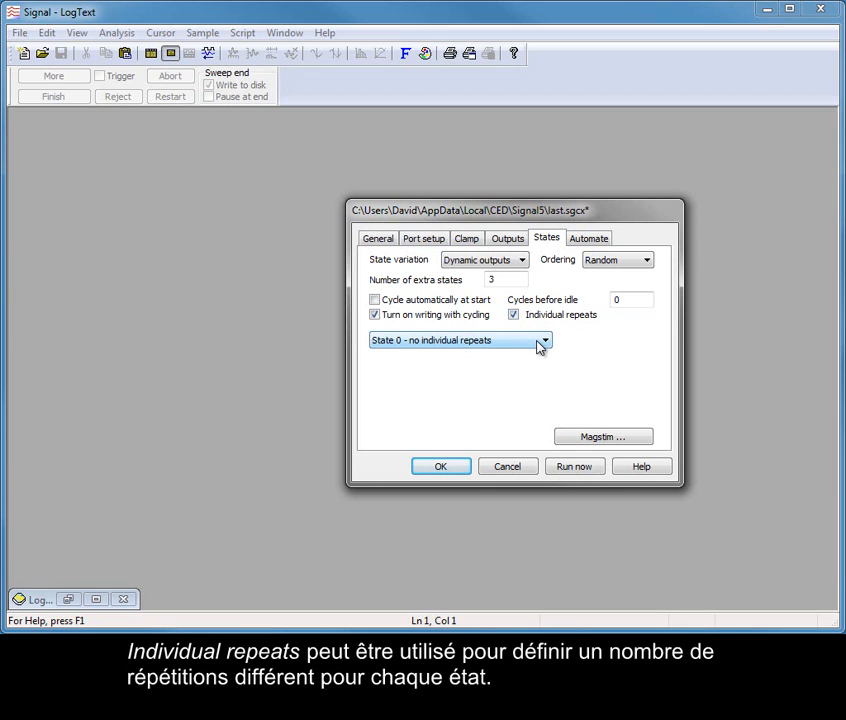
{"action": "left_click", "coordinate": [542, 342]}
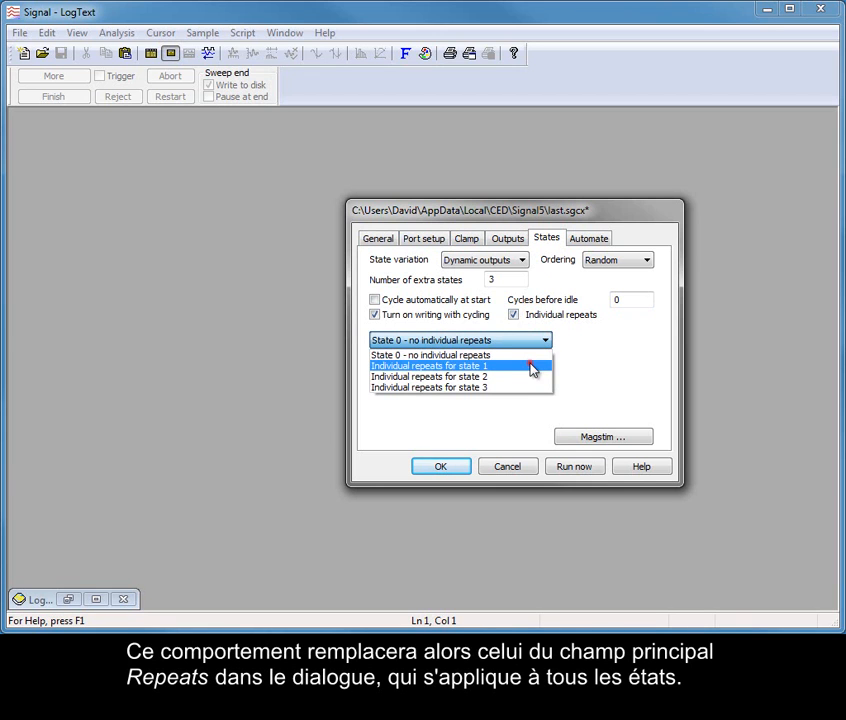
{"action": "left_click", "coordinate": [533, 367]}
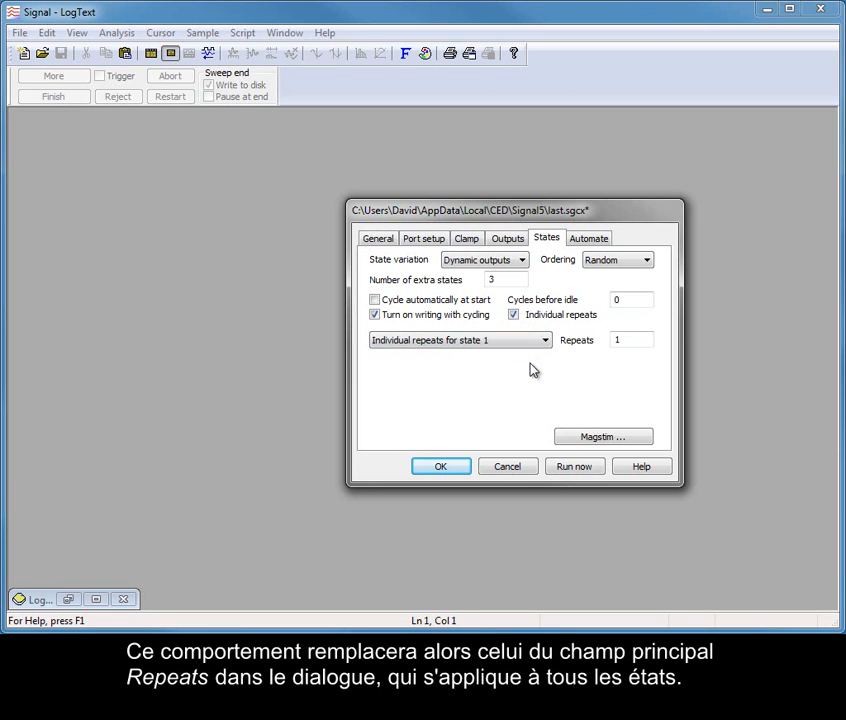
{"action": "left_click", "coordinate": [543, 344]}
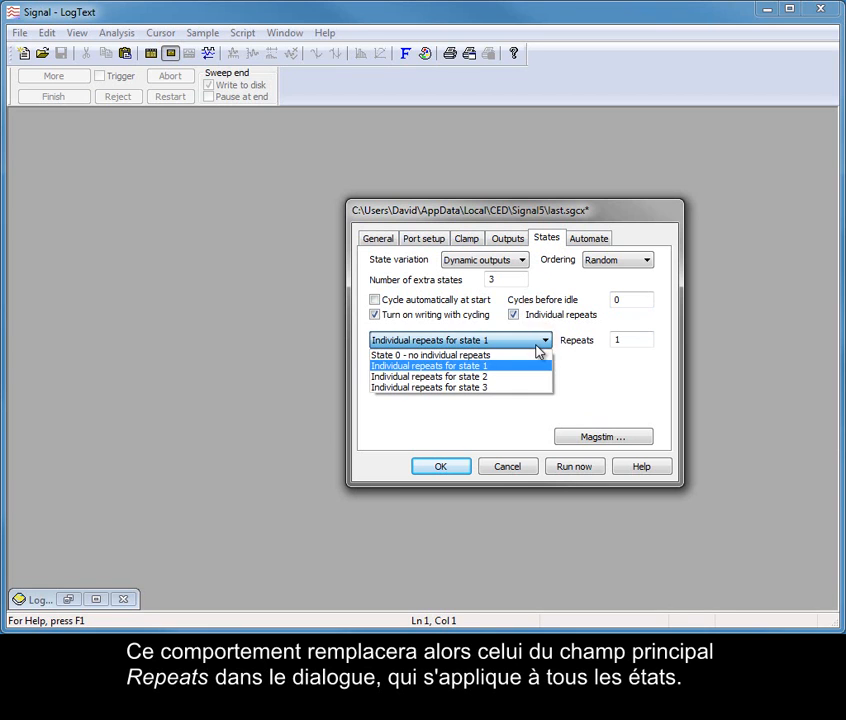
{"action": "left_click", "coordinate": [538, 354]}
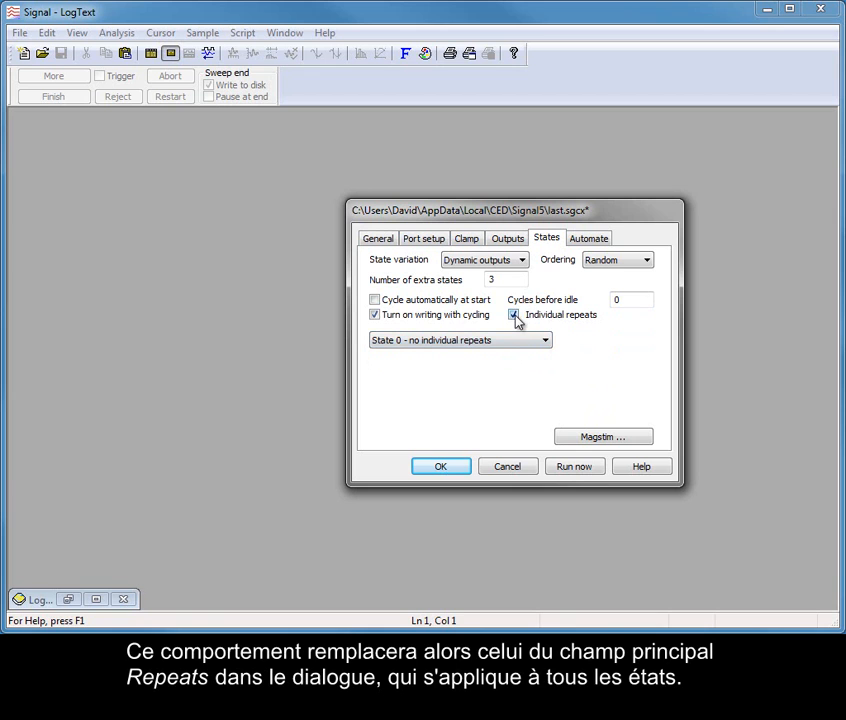
{"action": "left_click", "coordinate": [514, 316]}
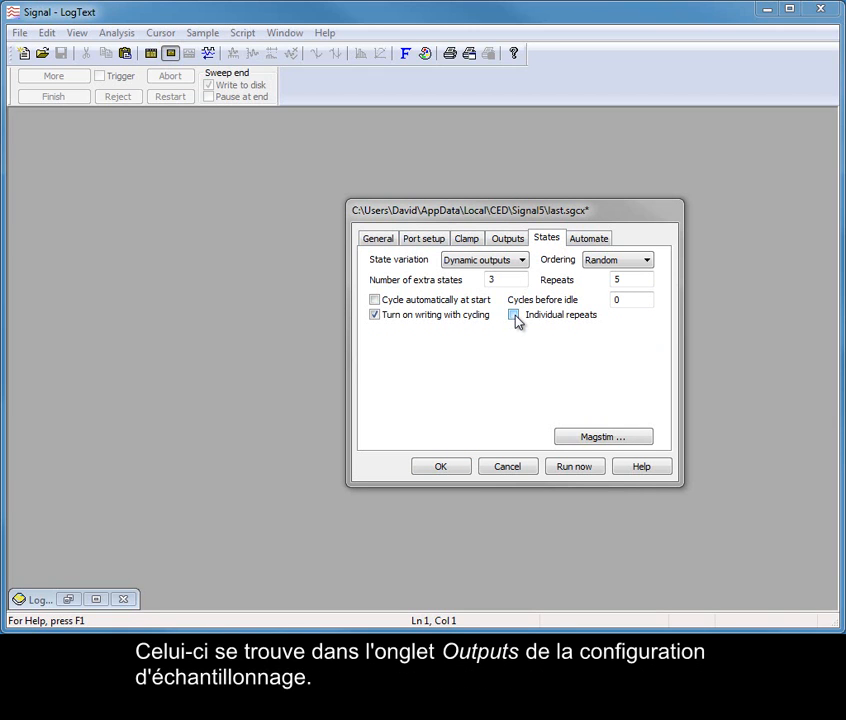
- Open the pulse configuration for the outputs and add a square pulse to DAC 0 in State 1, starting at 0.1 s
{"action": "left_click", "coordinate": [509, 241]}
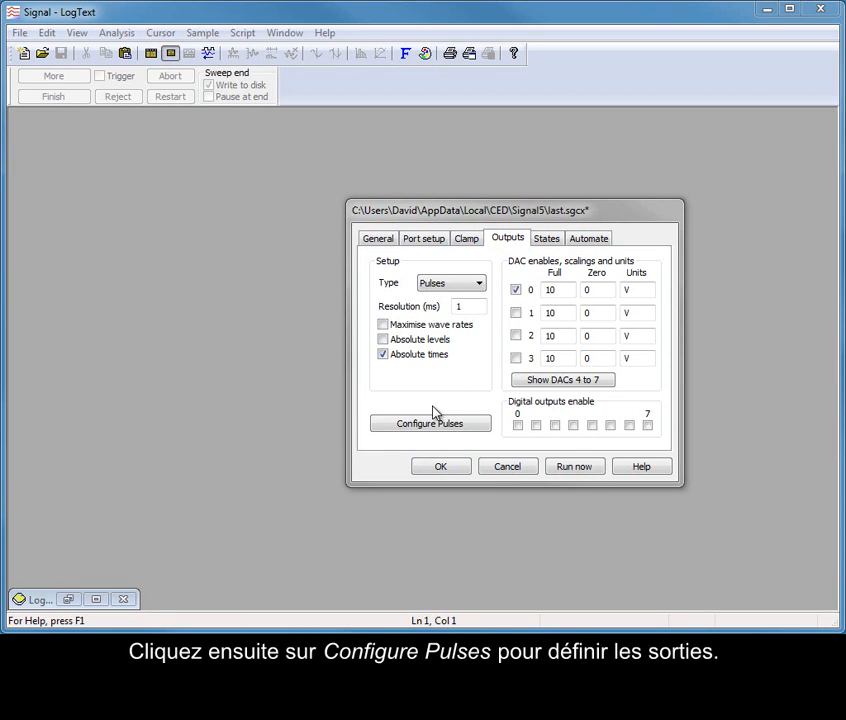
{"action": "left_click", "coordinate": [432, 427]}
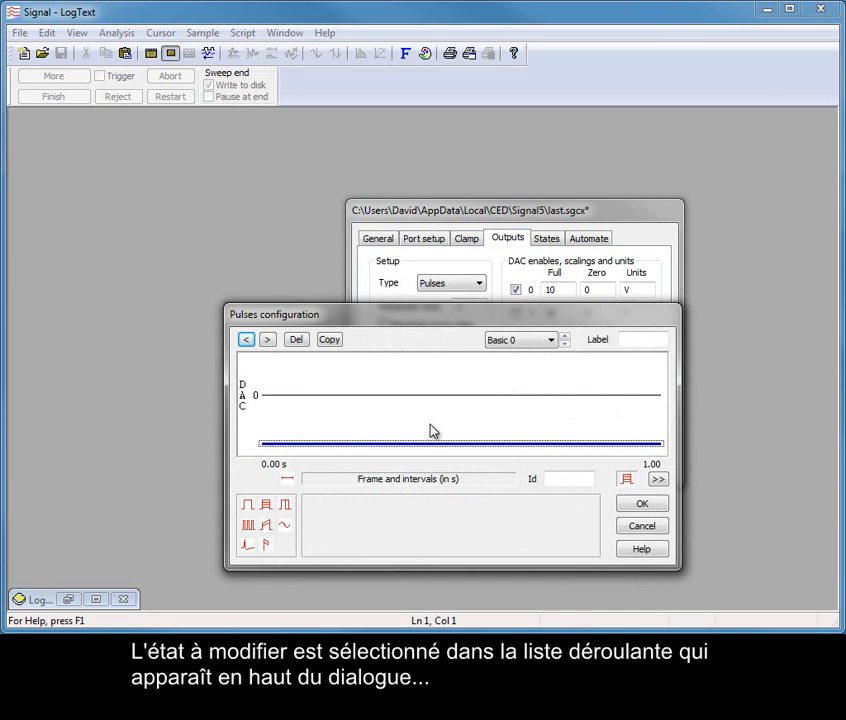
{"action": "left_click", "coordinate": [551, 341]}
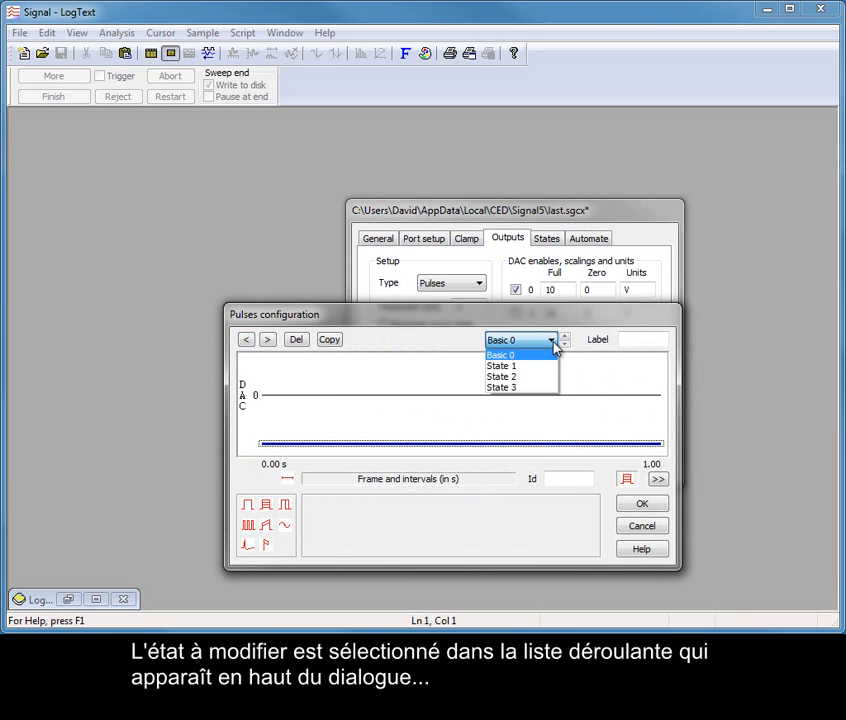
{"action": "left_click", "coordinate": [550, 367]}
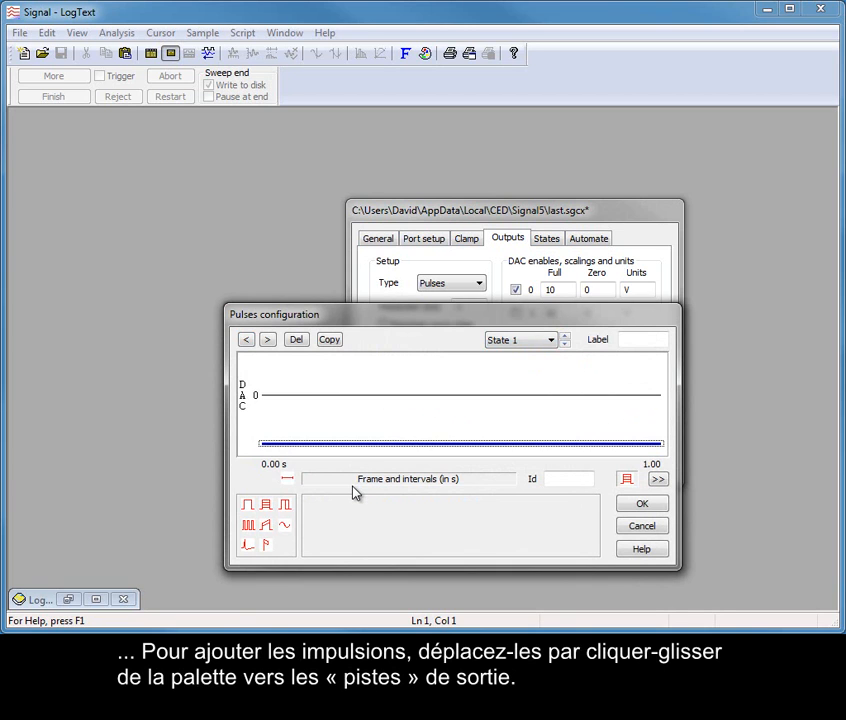
{"action": "left_click_drag", "start_coordinate": [249, 513], "coordinate": [303, 396]}
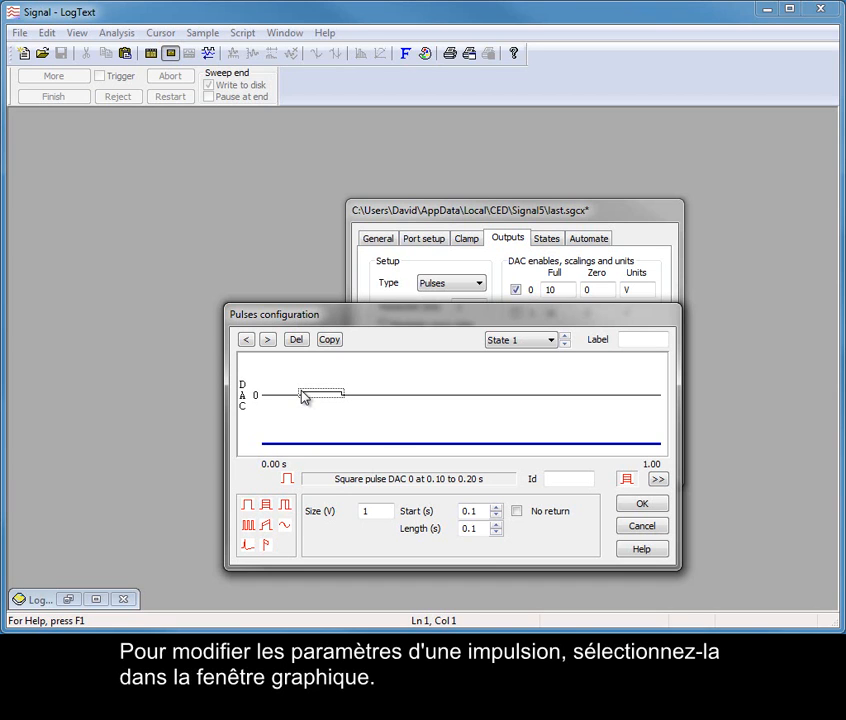
- Set the State 1 square pulse's length to 0.01 s and its size to 5 V
{"action": "left_click", "coordinate": [472, 530]}
{"action": "type", "text": "0"}
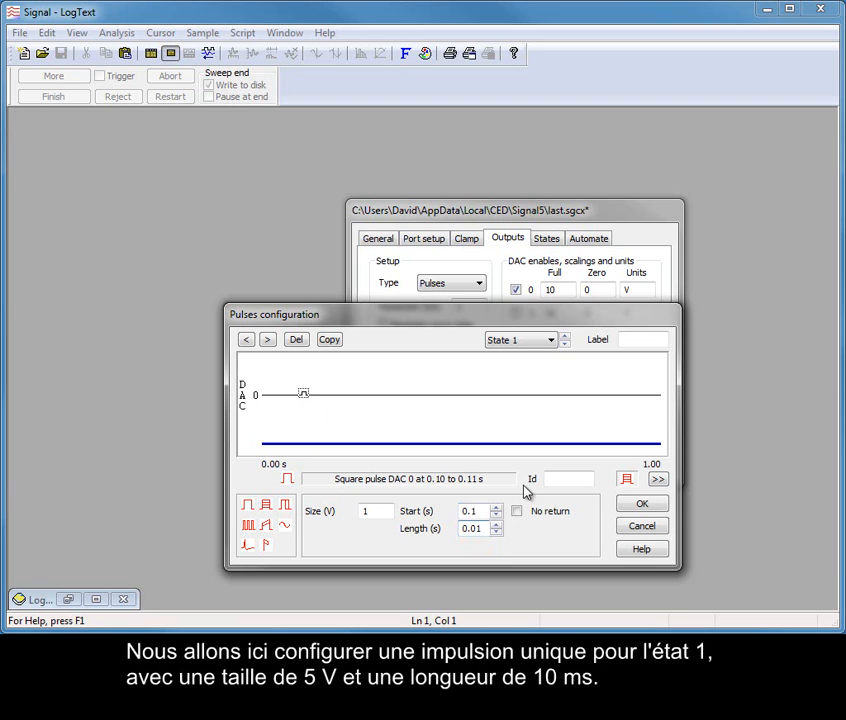
{"action": "double_click", "coordinate": [364, 511]}
{"action": "type", "text": "5"}
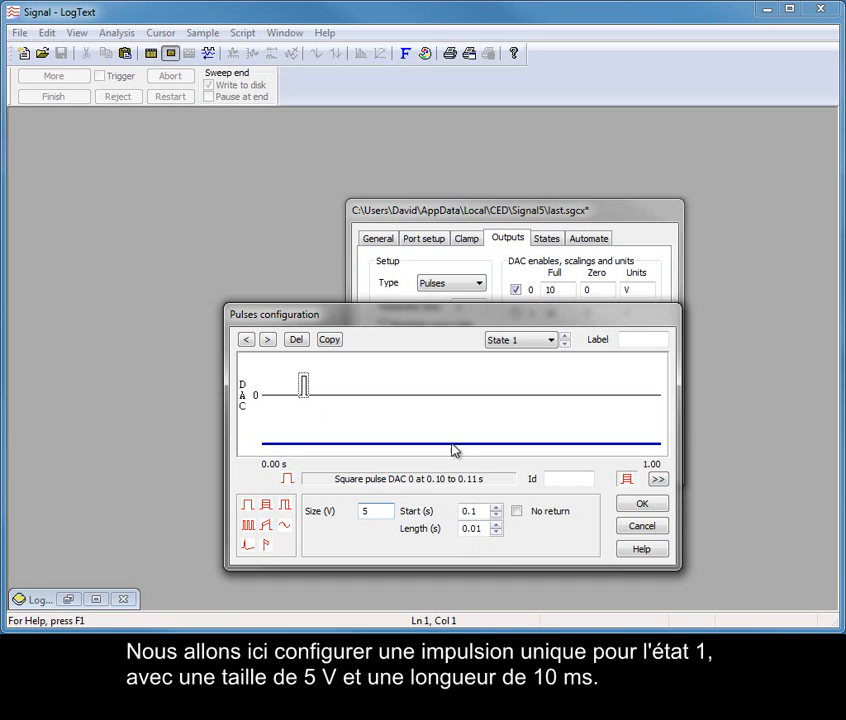
- Add a two-pulse train to DAC 0 in State 2, starting at 0.1 s, with size 5 V and pulse length 0.01 s
{"action": "left_click", "coordinate": [565, 337]}
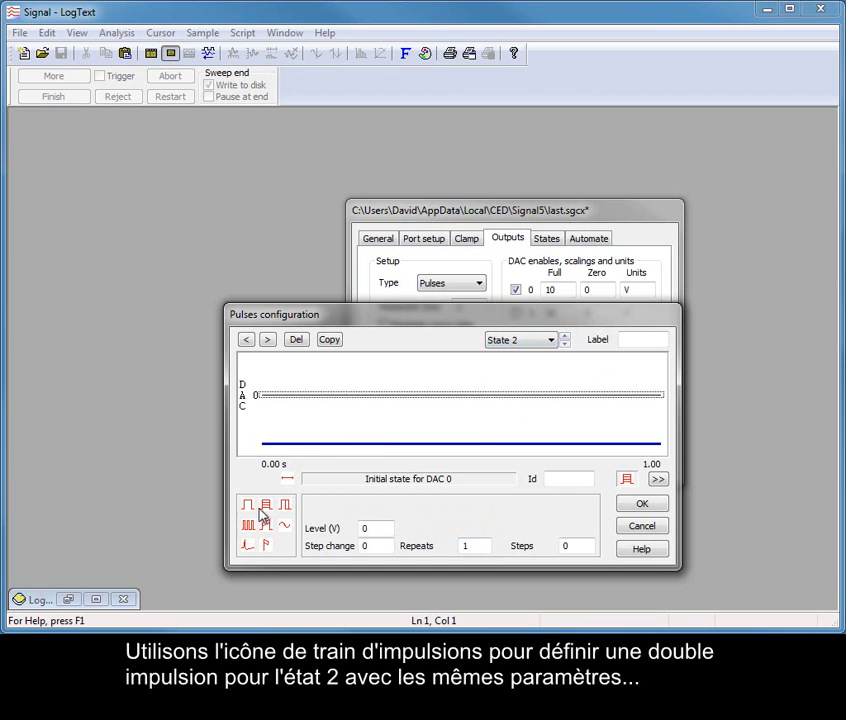
{"action": "mouse_move", "coordinate": [249, 525]}
{"action": "left_mouse_down"}
{"action": "mouse_move", "coordinate": [322, 464]}
{"action": "mouse_move", "coordinate": [321, 388]}
{"action": "mouse_move", "coordinate": [302, 391]}
{"action": "left_mouse_up"}
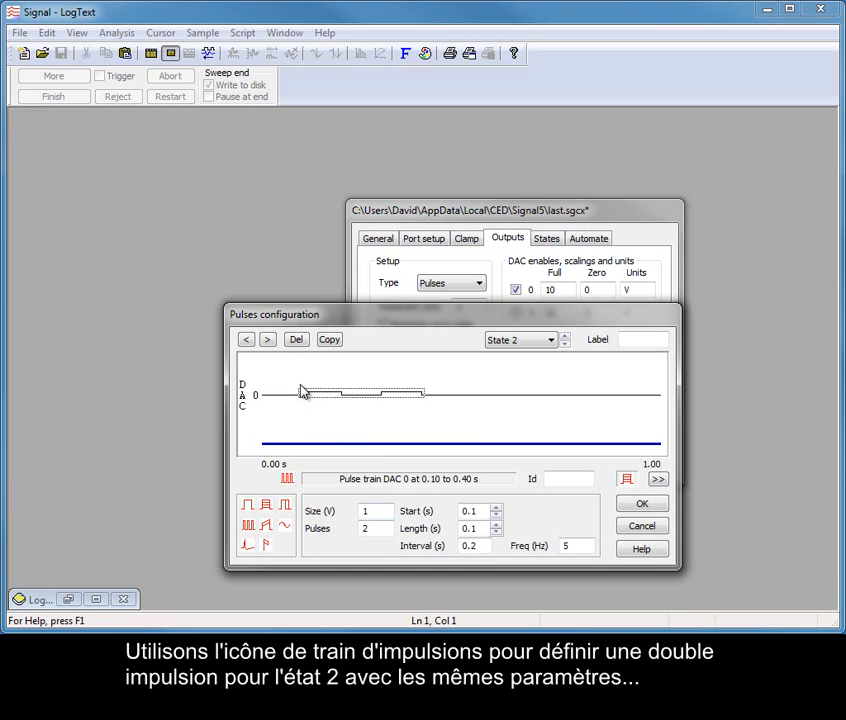
{"action": "left_click", "coordinate": [371, 511]}
{"action": "key", "text": "BackSpace"}
{"action": "type", "text": "5"}
{"action": "left_click", "coordinate": [472, 530]}
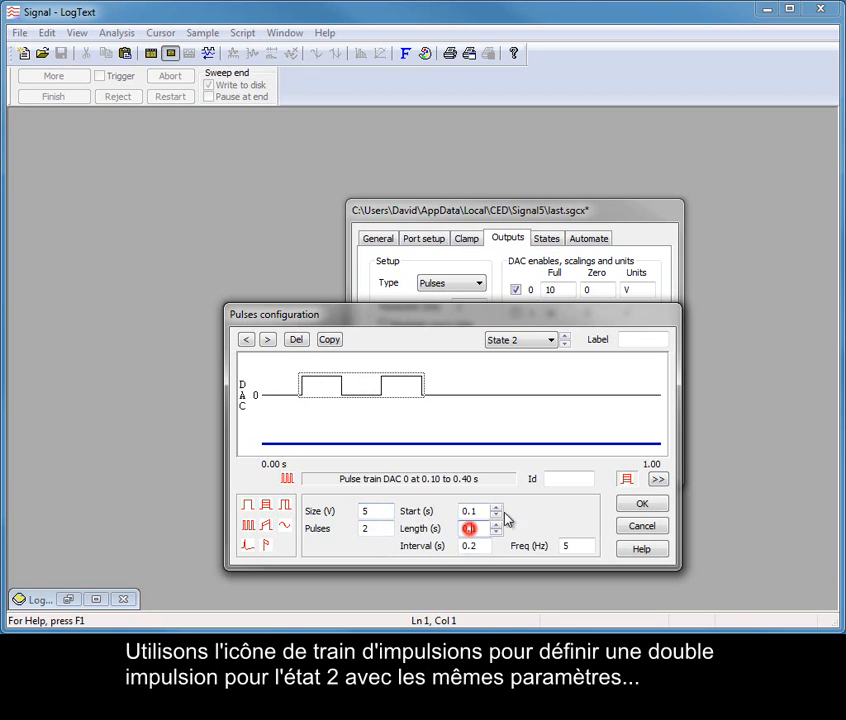
{"action": "type", "text": "0"}
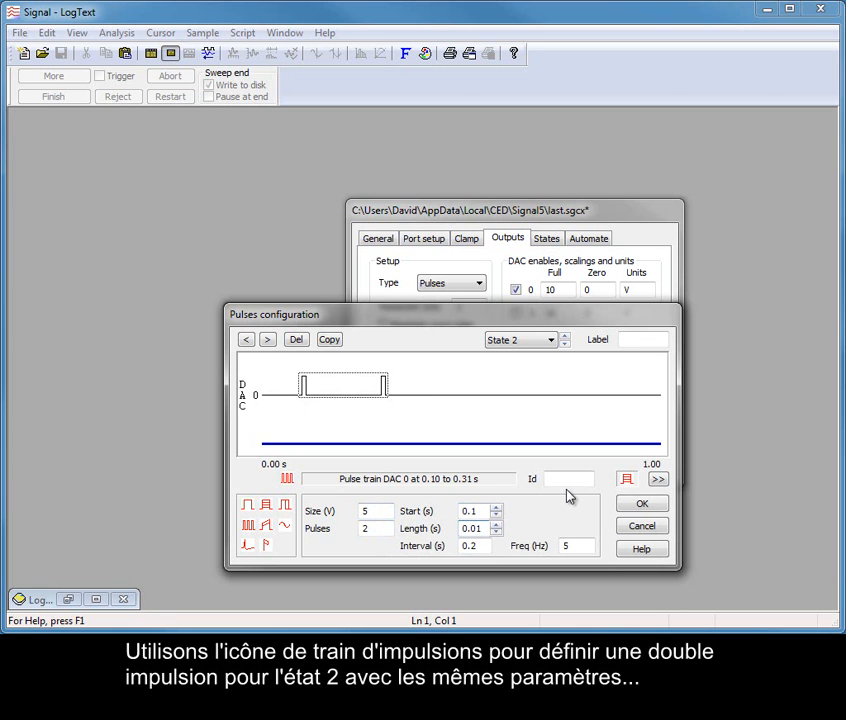
- Set the interval of the State 2 pulse train to 0.02 s
{"action": "left_click", "coordinate": [473, 546]}
{"action": "type", "text": "0"}
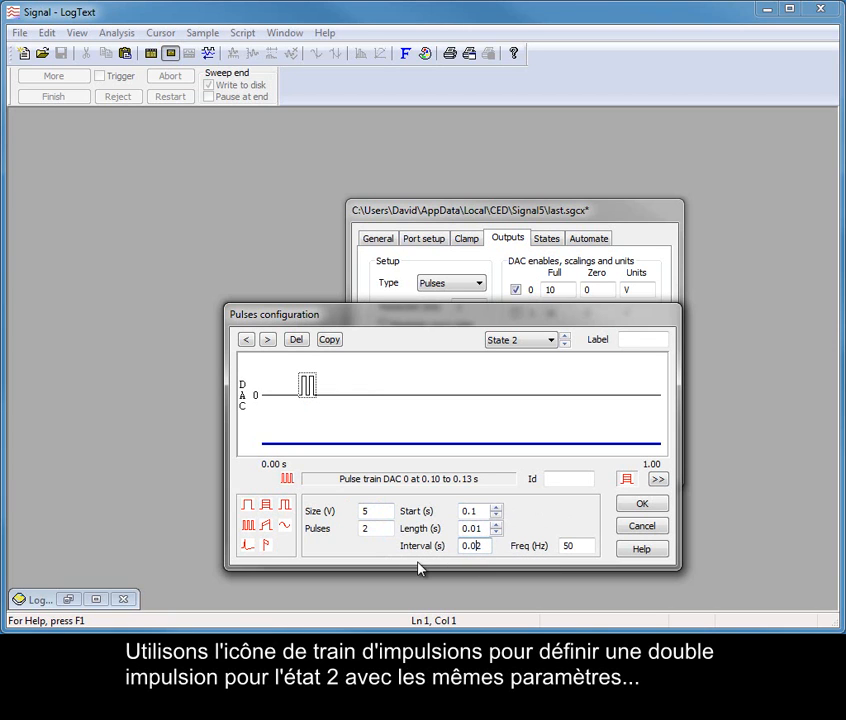
{"action": "left_click", "coordinate": [481, 529]}
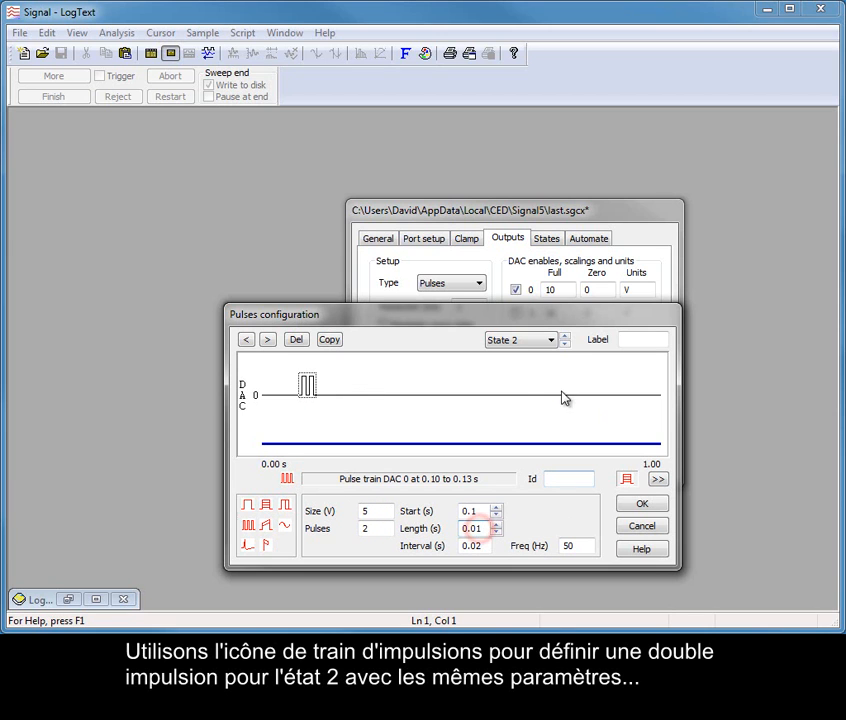
- Add a pulse train to DAC 0 in State 3, starting at 0.1 s, with pulse length 0.01 s and interval 0.02 s
{"action": "left_click", "coordinate": [565, 337]}
{"action": "left_click_drag", "start_coordinate": [248, 525], "coordinate": [304, 390]}
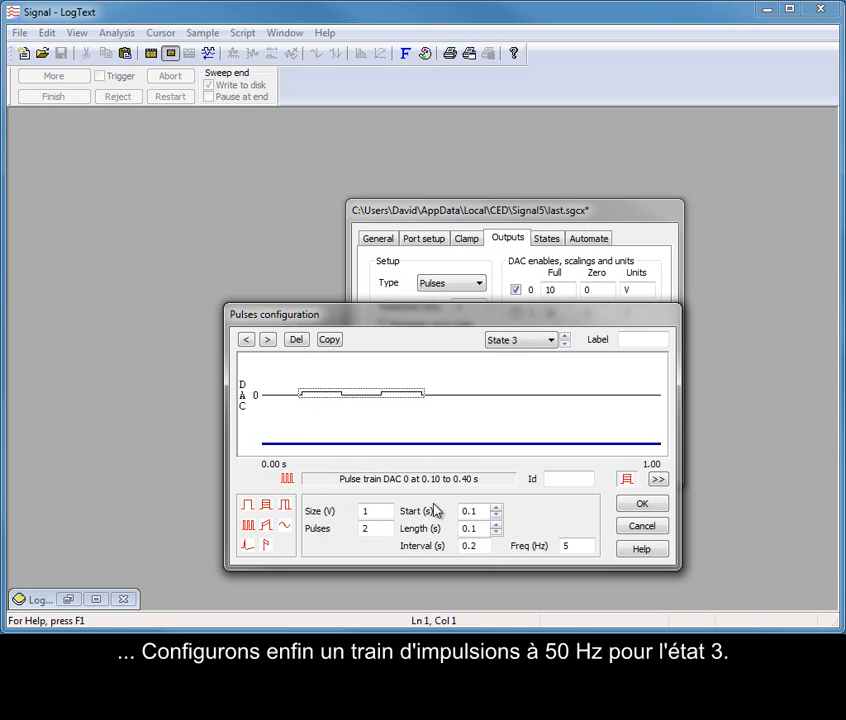
{"action": "left_click", "coordinate": [471, 528]}
{"action": "type", "text": "0"}
{"action": "left_click", "coordinate": [472, 546]}
{"action": "type", "text": "0"}
- Set the State 3 pulse train to 10 pulses with a size of 5 V
{"action": "double_click", "coordinate": [380, 528]}
{"action": "type", "text": "10"}
{"action": "double_click", "coordinate": [368, 511]}
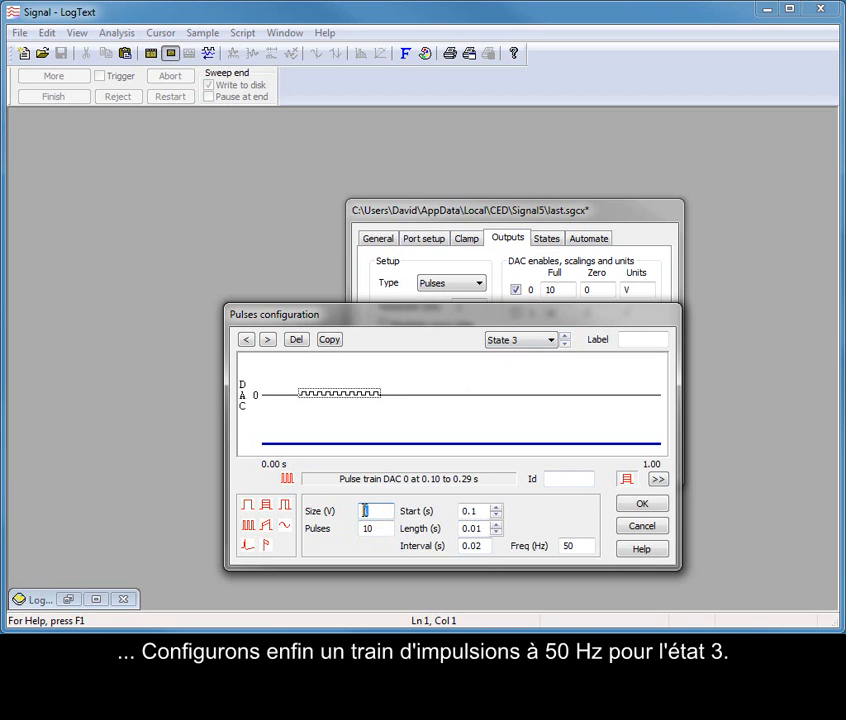
{"action": "type", "text": "5"}
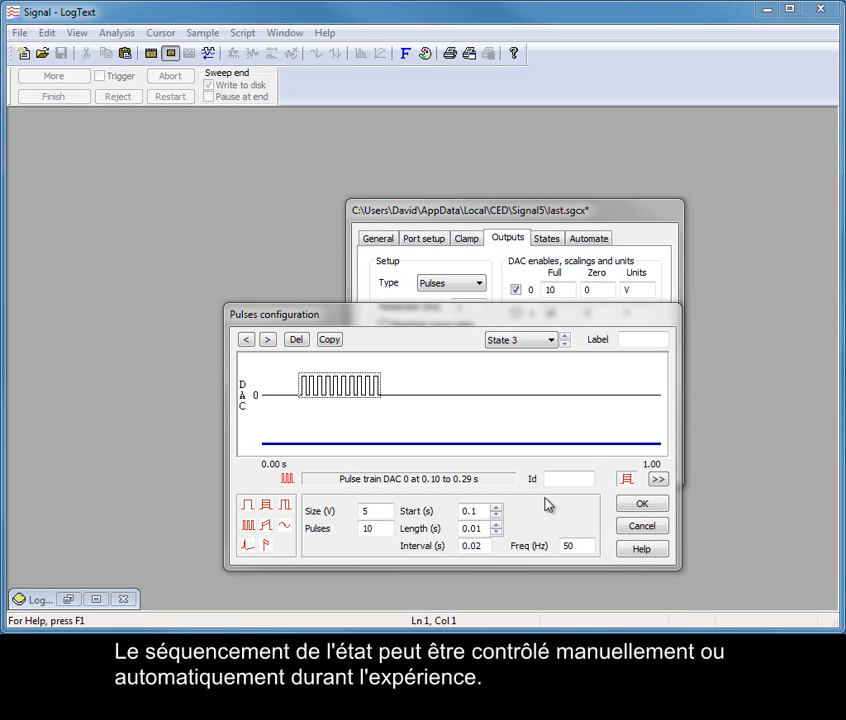
- Label State 3 as Train, State 2 as Double and State 1 as Single, and accept the pulse configuration
{"action": "left_click", "coordinate": [631, 341]}
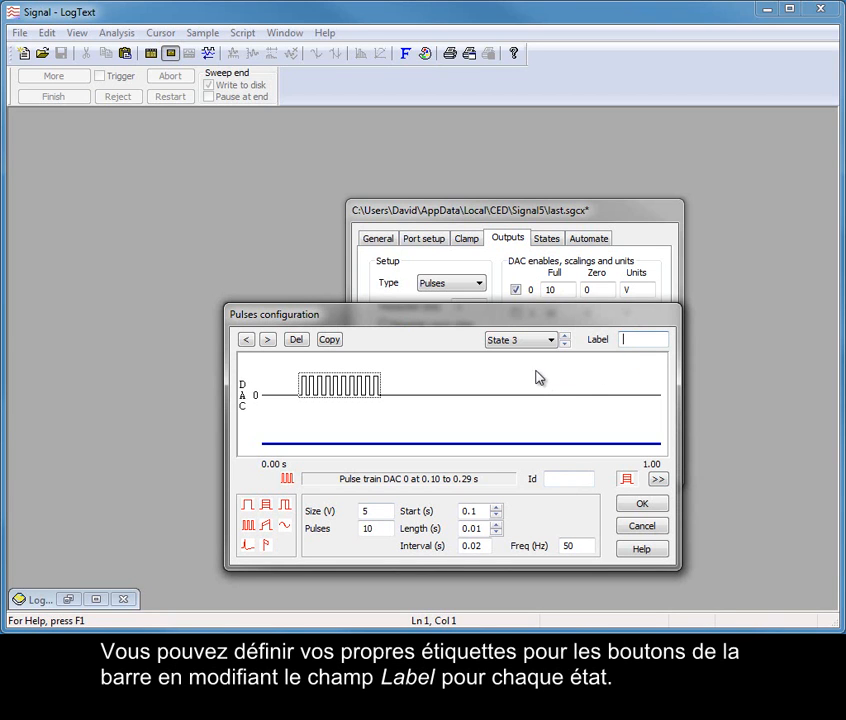
{"action": "type", "text": "Train"}
{"action": "left_click", "coordinate": [566, 345]}
{"action": "left_click", "coordinate": [632, 339]}
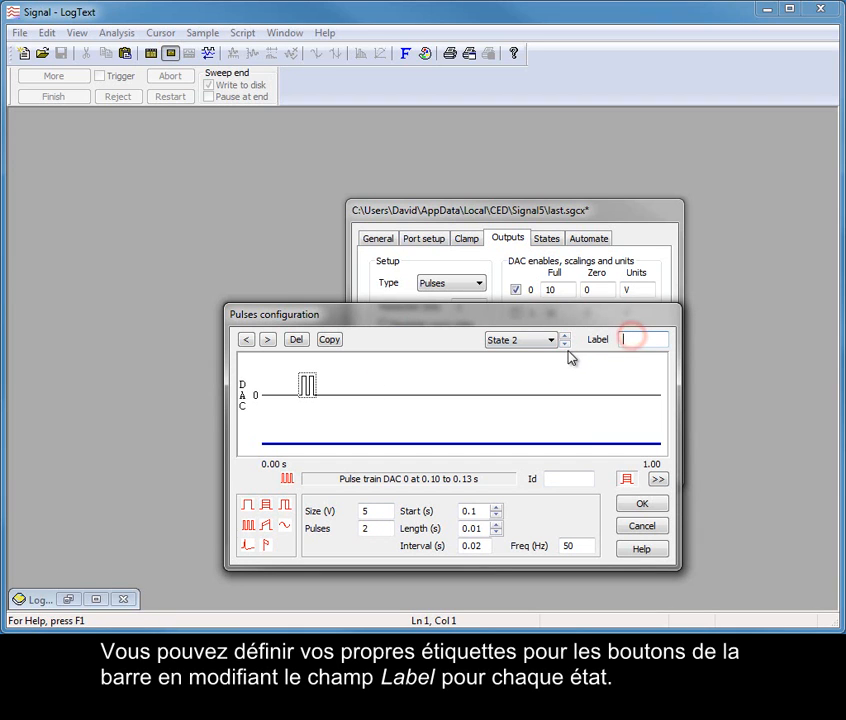
{"action": "type", "text": "Double"}
{"action": "left_click", "coordinate": [565, 344]}
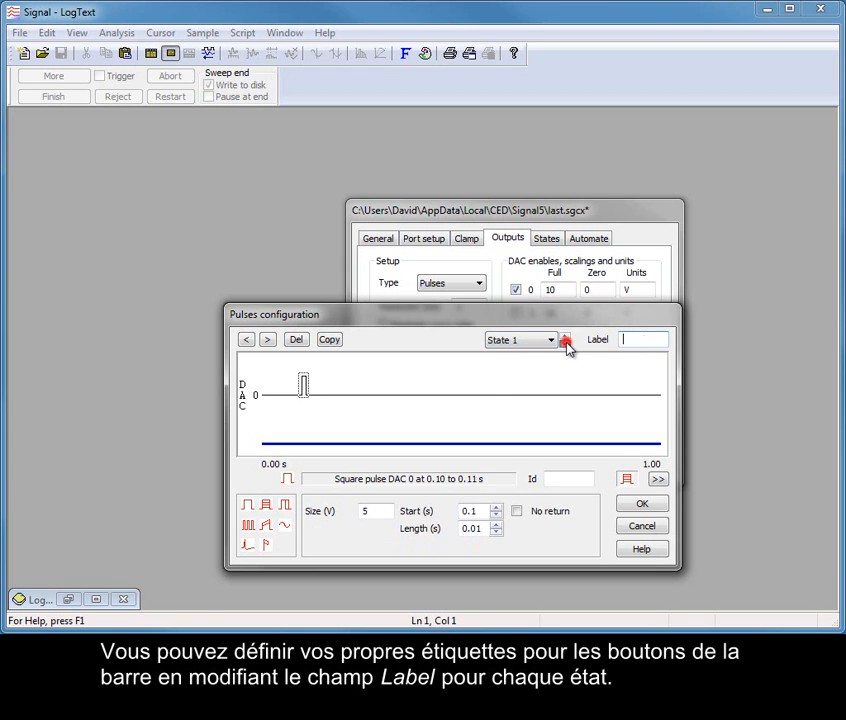
{"action": "type", "text": "Single"}
{"action": "left_click", "coordinate": [641, 506]}
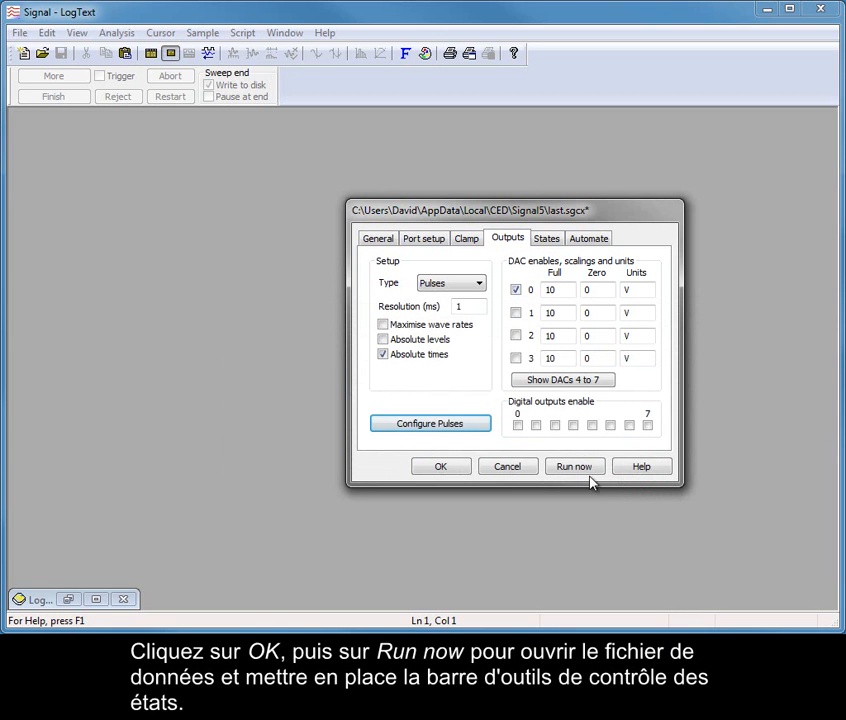
- Run the sampling configuration in a new data file and start sampling with manual state control
{"action": "left_click", "coordinate": [578, 469]}
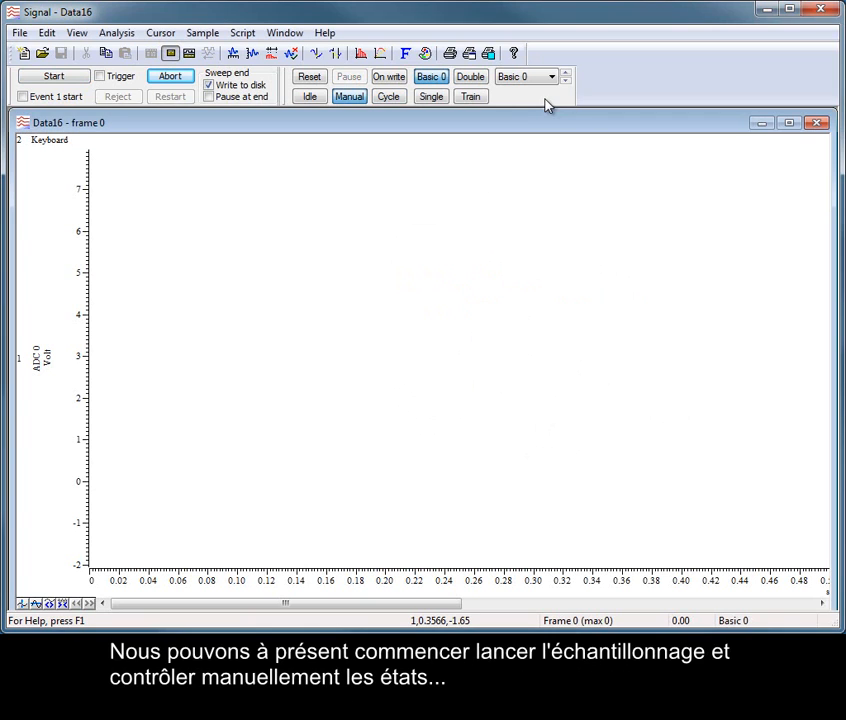
{"action": "left_click", "coordinate": [80, 78]}
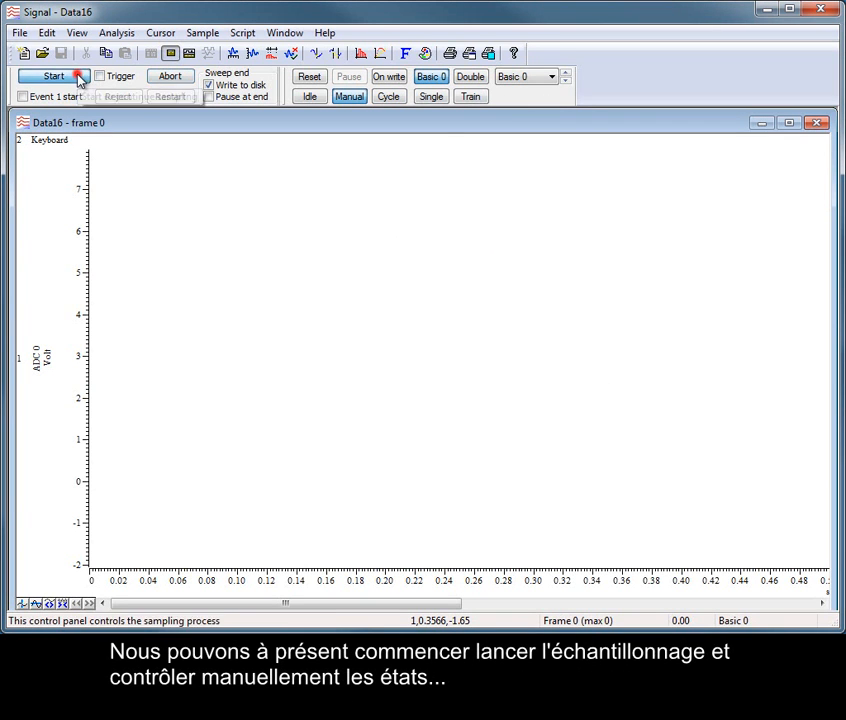
{"action": "left_click", "coordinate": [351, 100]}
- Switch the running sampling manually to the Single state, the Double state and the Train state in turn
{"action": "left_click", "coordinate": [431, 97]}
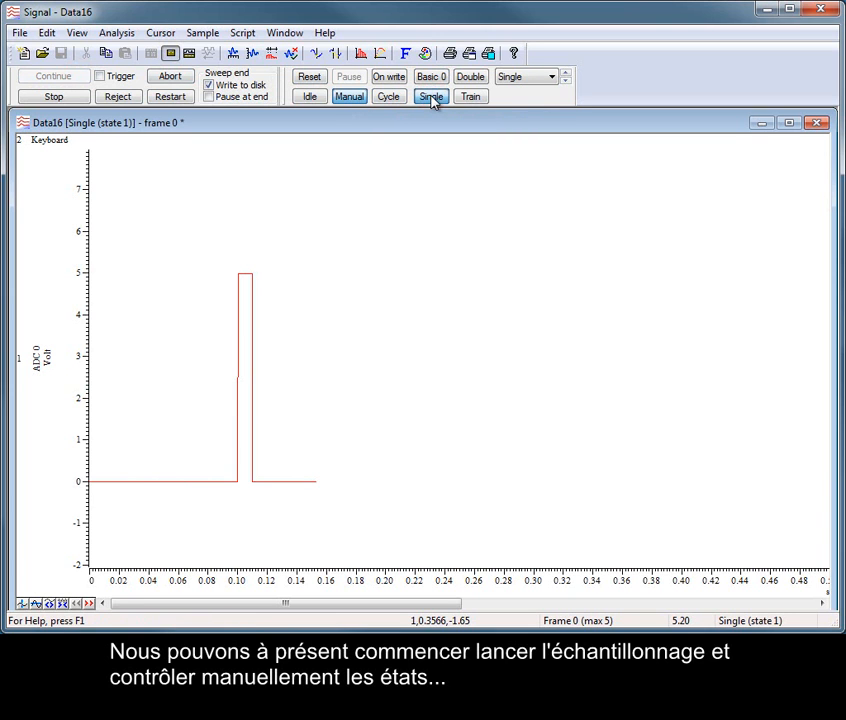
{"action": "left_click", "coordinate": [473, 80]}
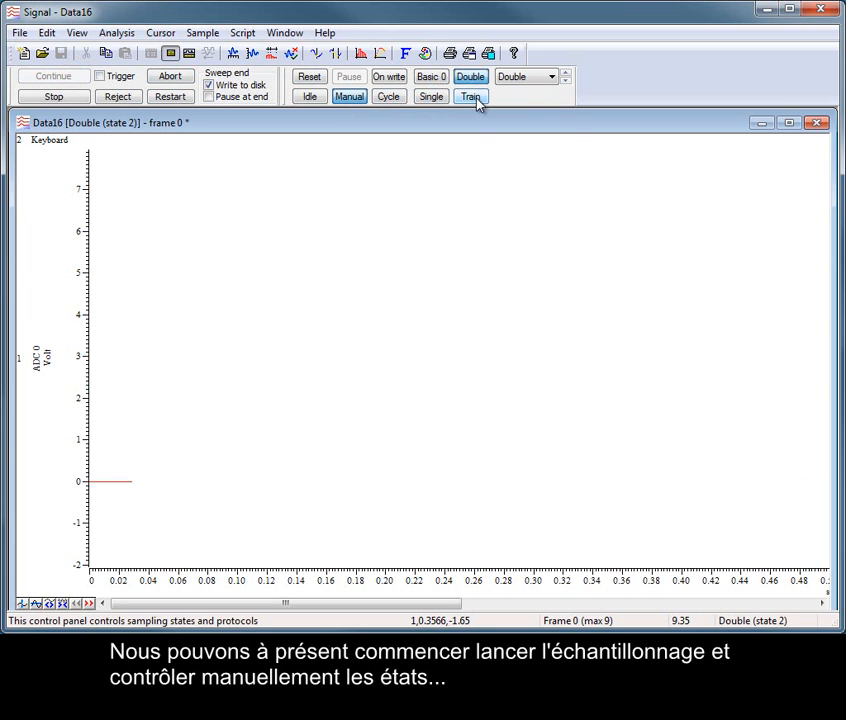
{"action": "left_click", "coordinate": [476, 99]}
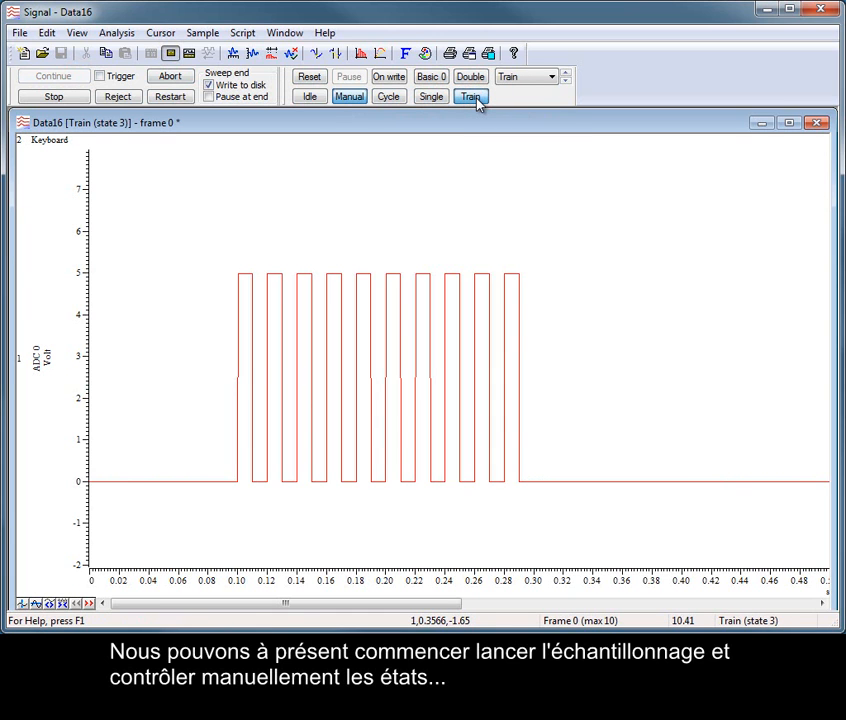
- Change the state control to automatic cycling, let the states run, and stop the sampling
{"action": "left_click", "coordinate": [389, 99]}
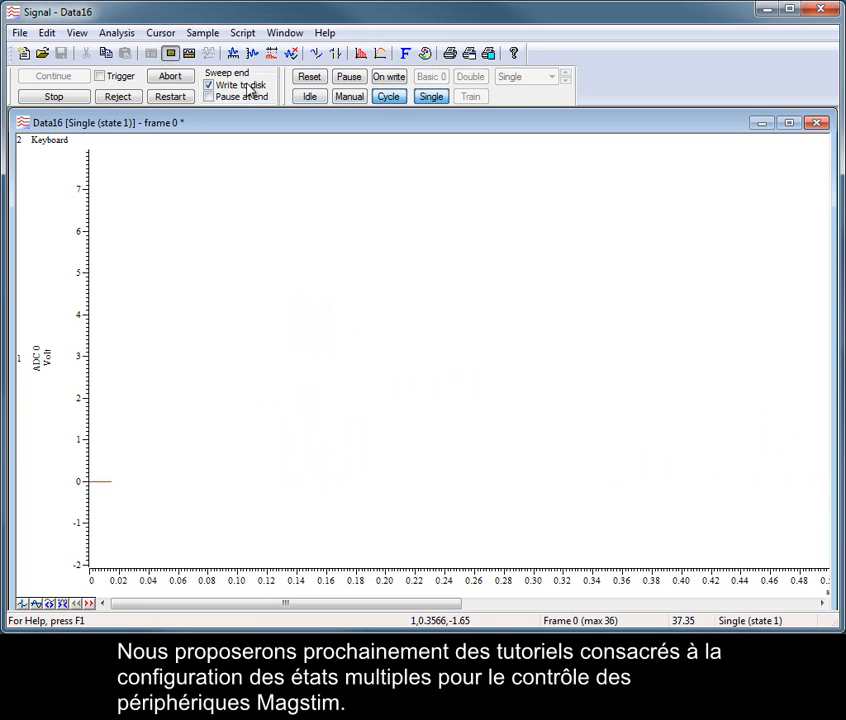
{"action": "left_click", "coordinate": [64, 103]}
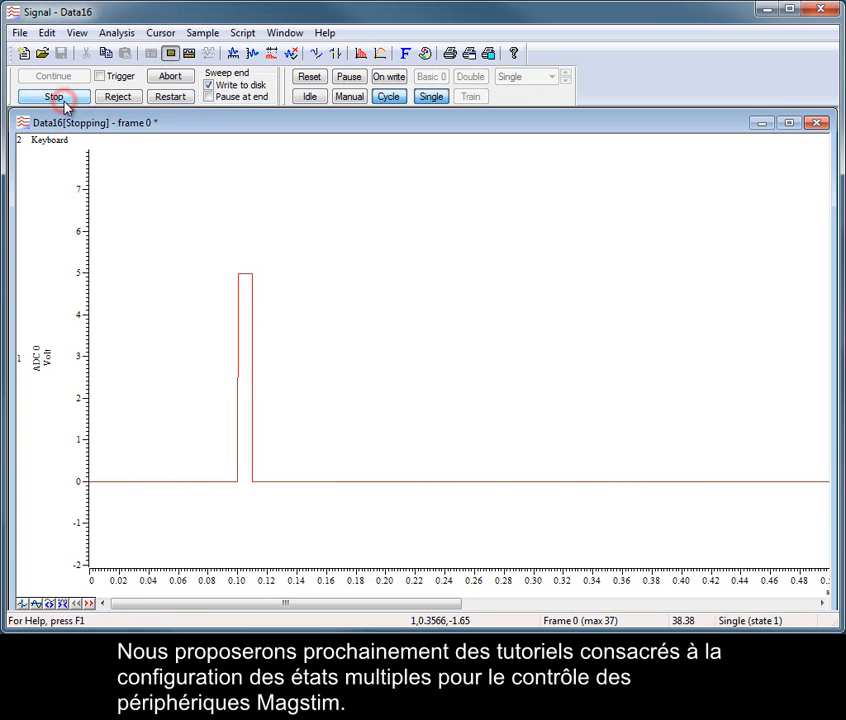